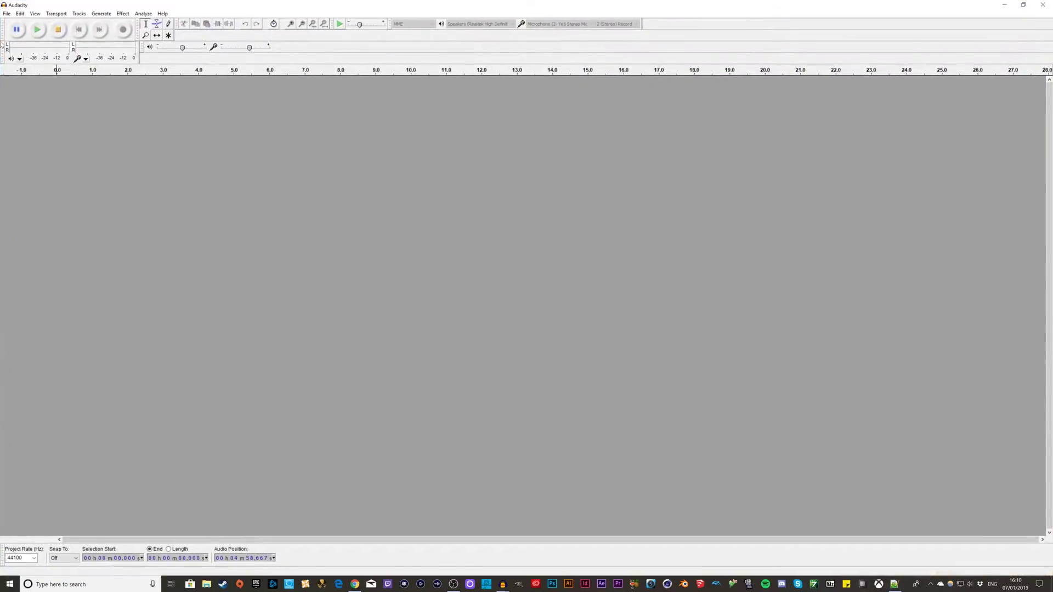
# - Open the audio file "The Devoted Super Smash Bros. Ultimate" from the Desktop
pyautogui.hotkey('ctrl', 'o')
pyautogui.scroll(-5, 182, 134)
pyautogui.click(181, 134)
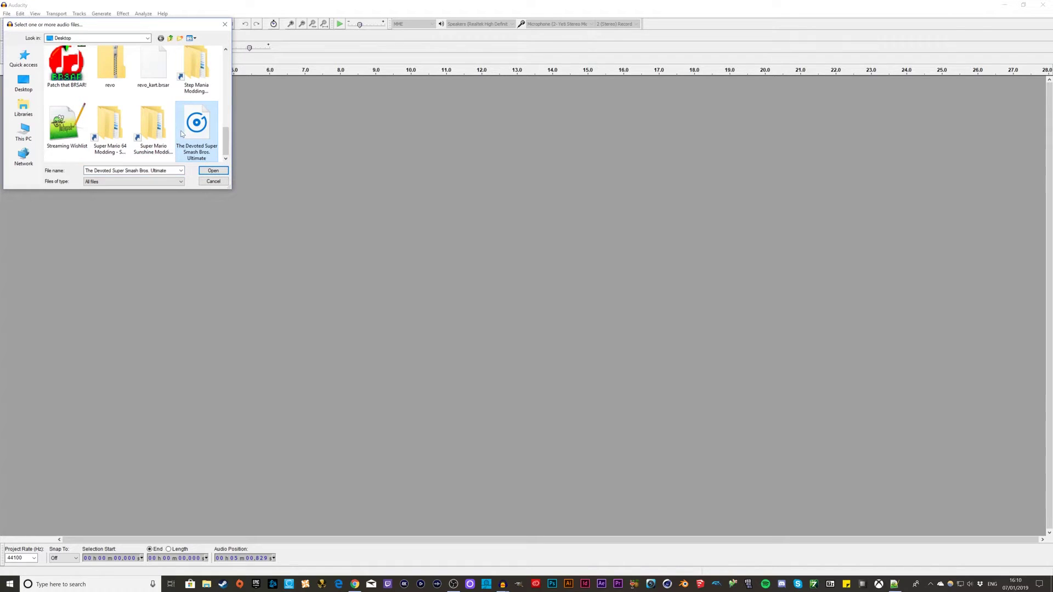
pyautogui.click(213, 171)
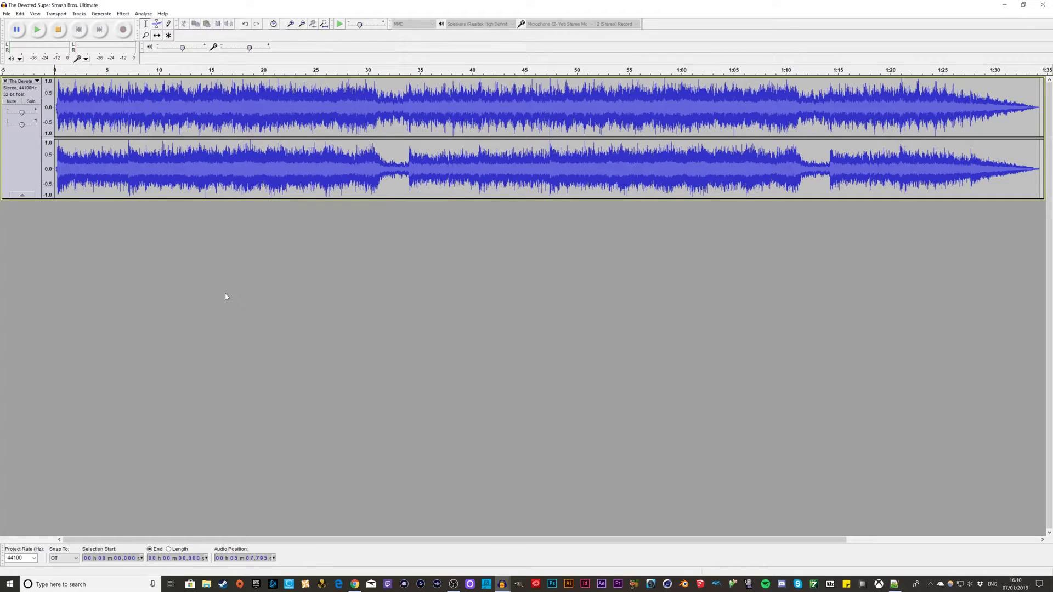
# - Amplify the entire stereo track by 4.1 dB with clipping allowed
pyautogui.click(37, 97)
pyautogui.click(122, 13)
pyautogui.moveTo(101, 13)
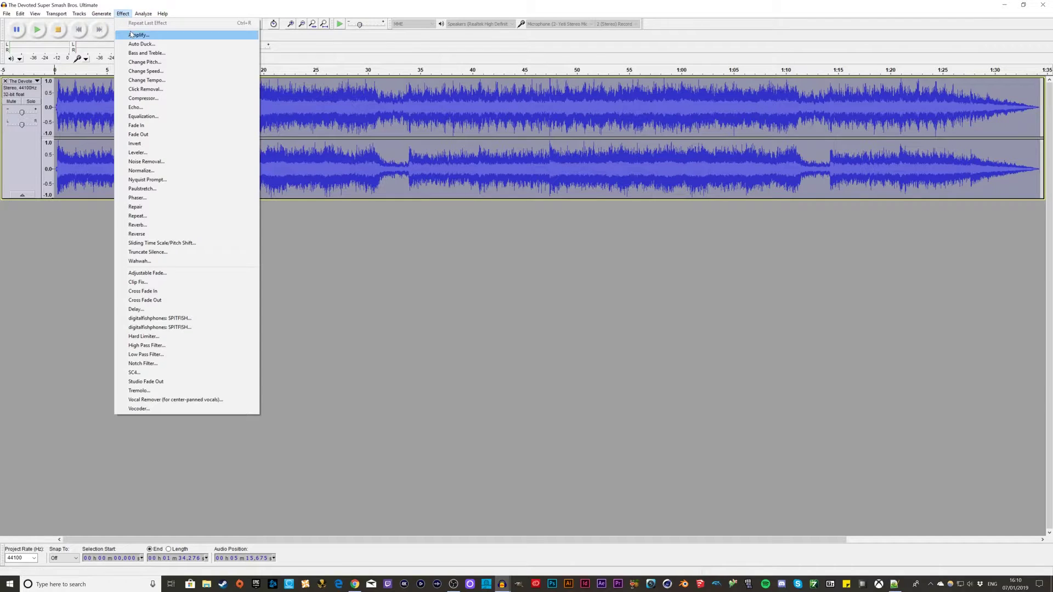
pyautogui.click(138, 35)
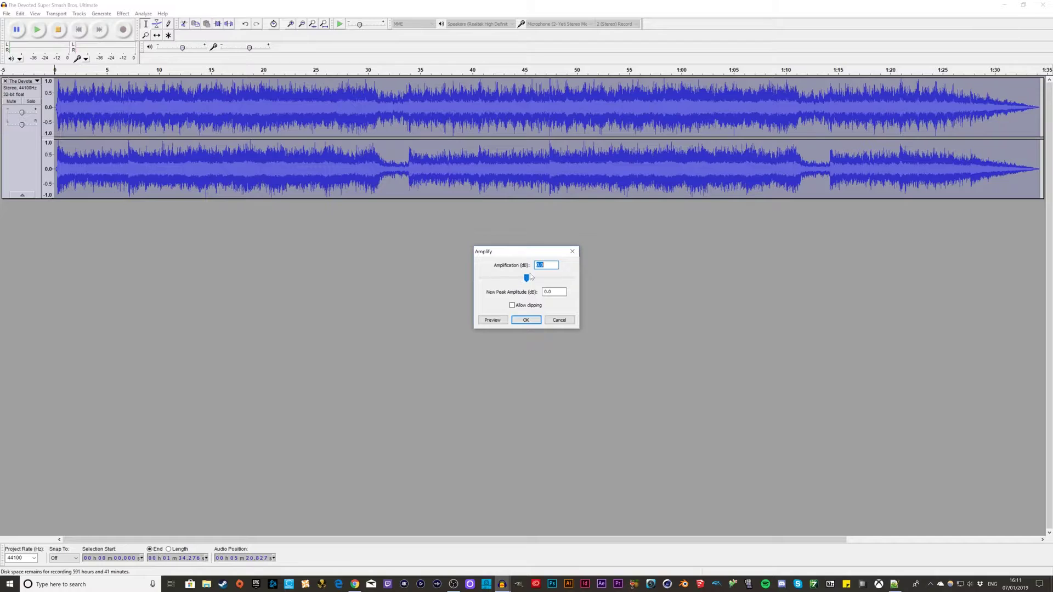
pyautogui.write('4.1')
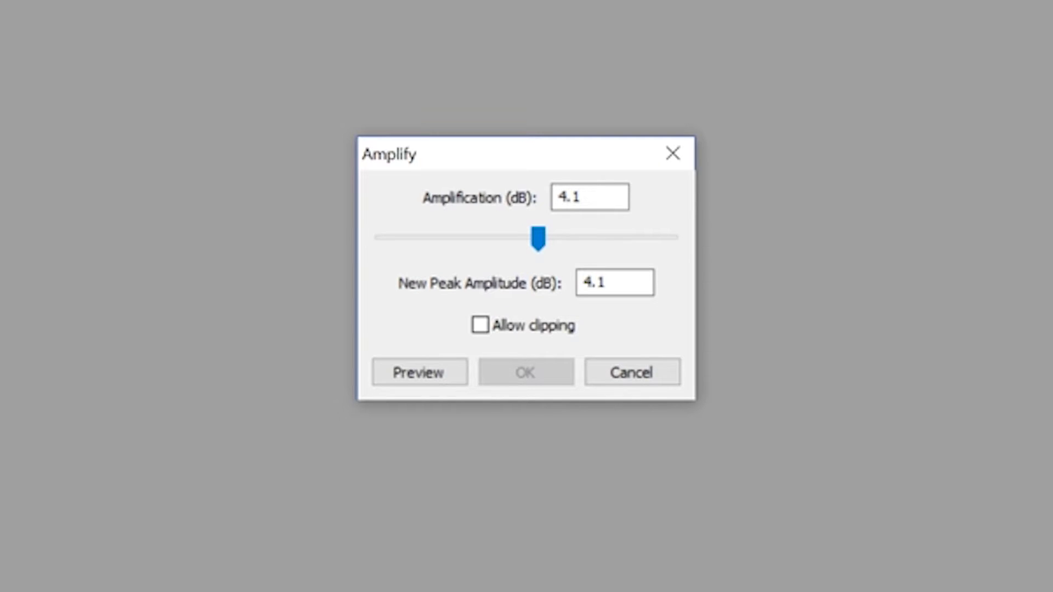
pyautogui.click(481, 325)
pyautogui.click(511, 370)
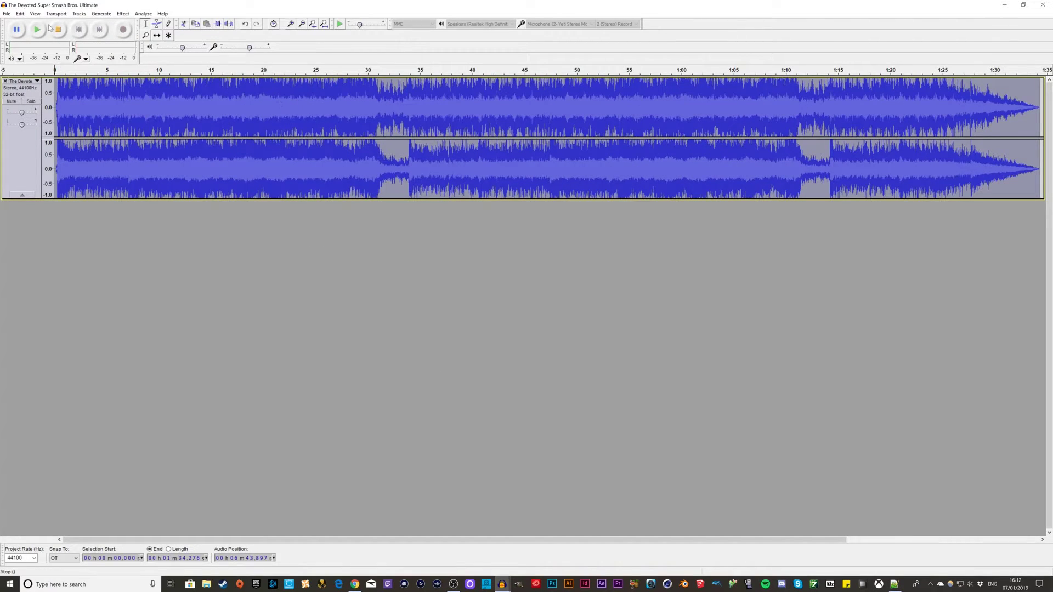
# - Export the amplified audio to the Desktop as a 16-bit PCM WAV file named "Devoted"
pyautogui.click(6, 13)
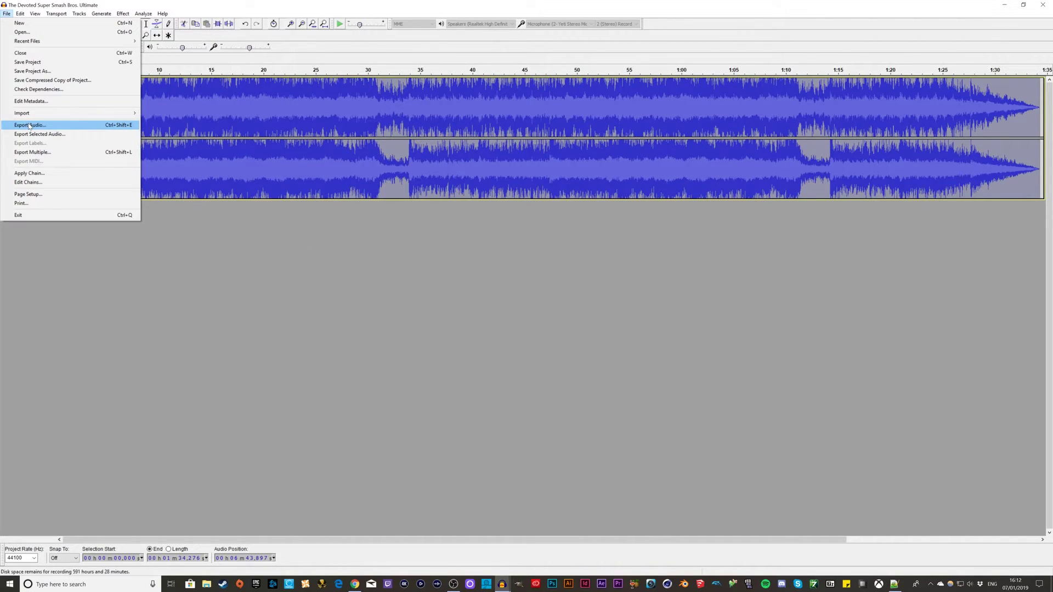
pyautogui.click(28, 125)
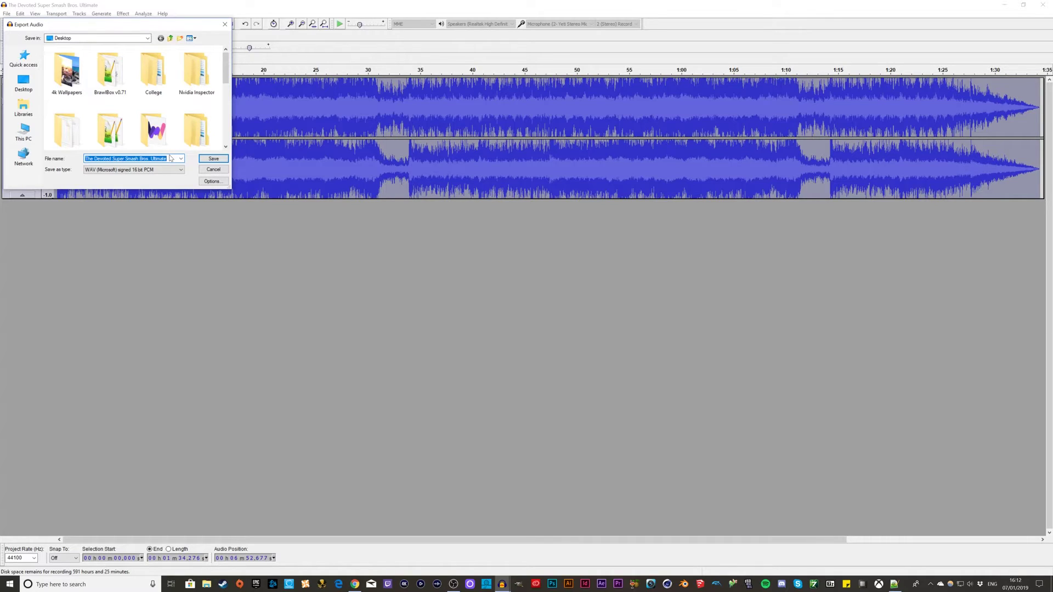
pyautogui.press('BackSpace')
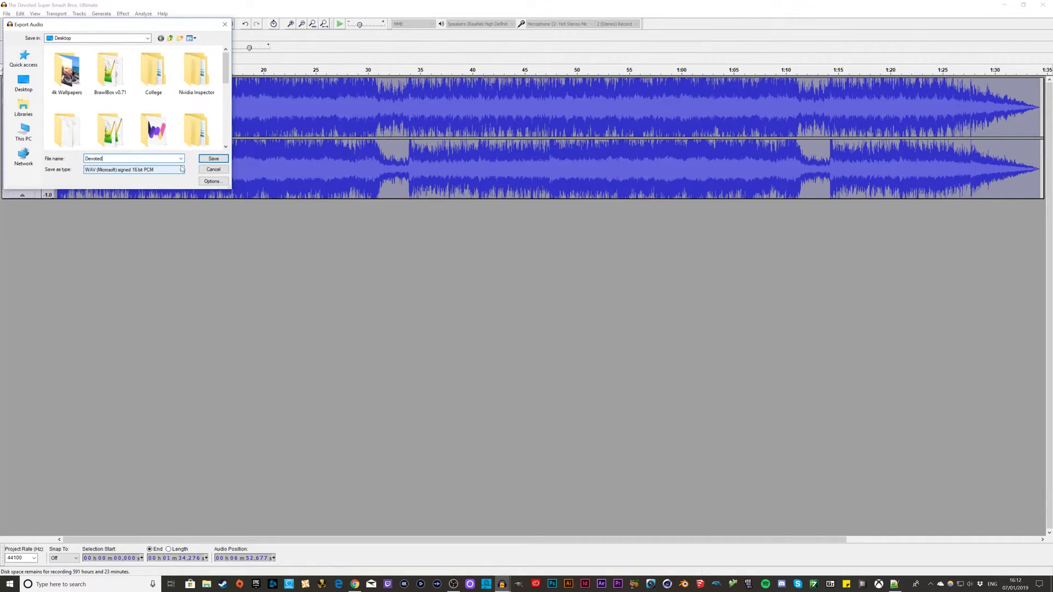
pyautogui.click(214, 160)
pyautogui.click(439, 304)
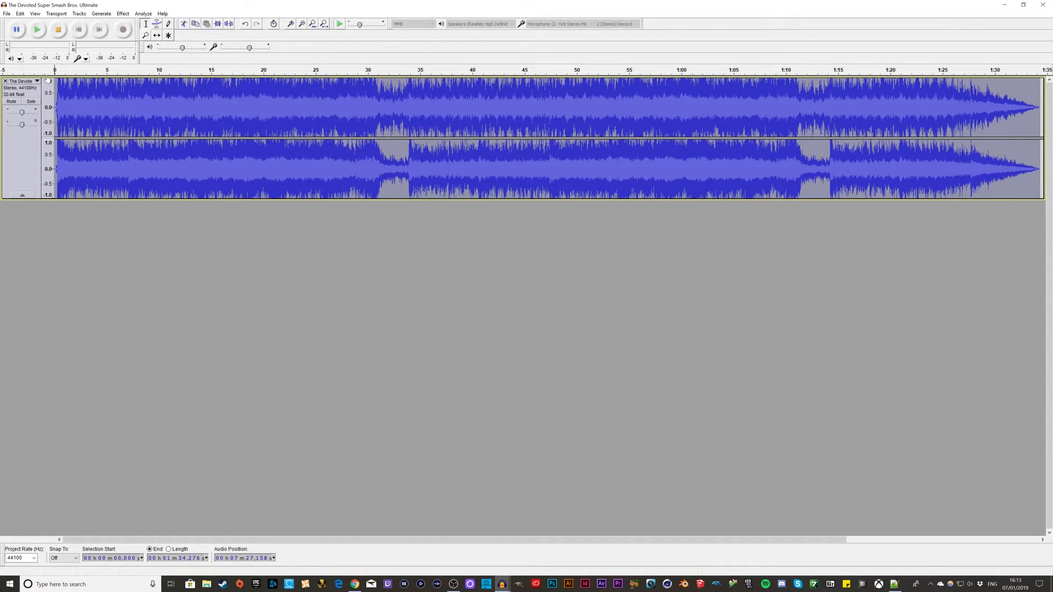
# - Speed up the whole track with Change Tempo, using a percent change of 25.355
pyautogui.click(122, 14)
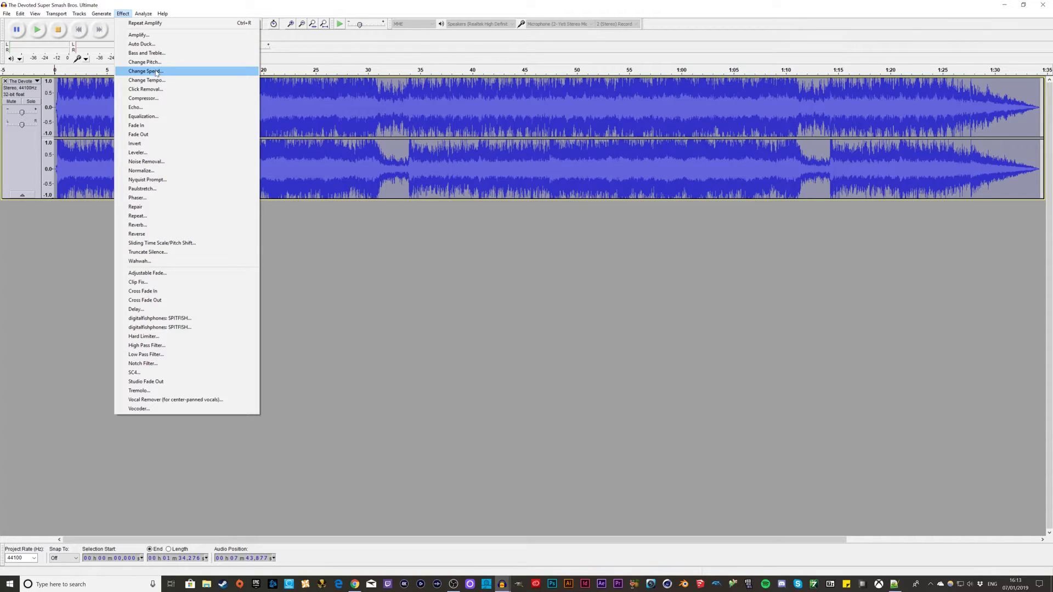
pyautogui.click(156, 82)
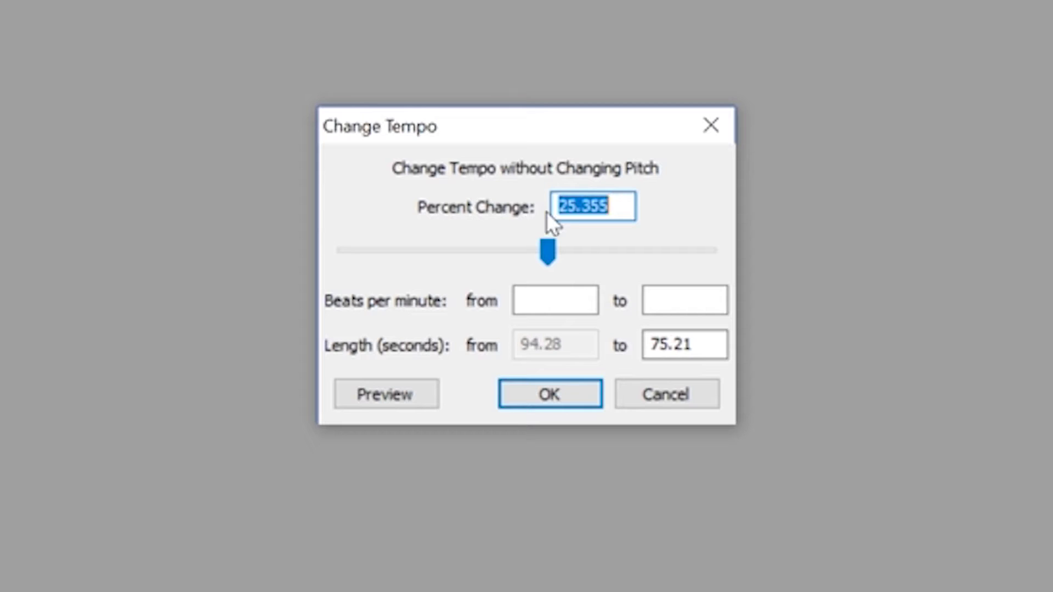
pyautogui.click(554, 395)
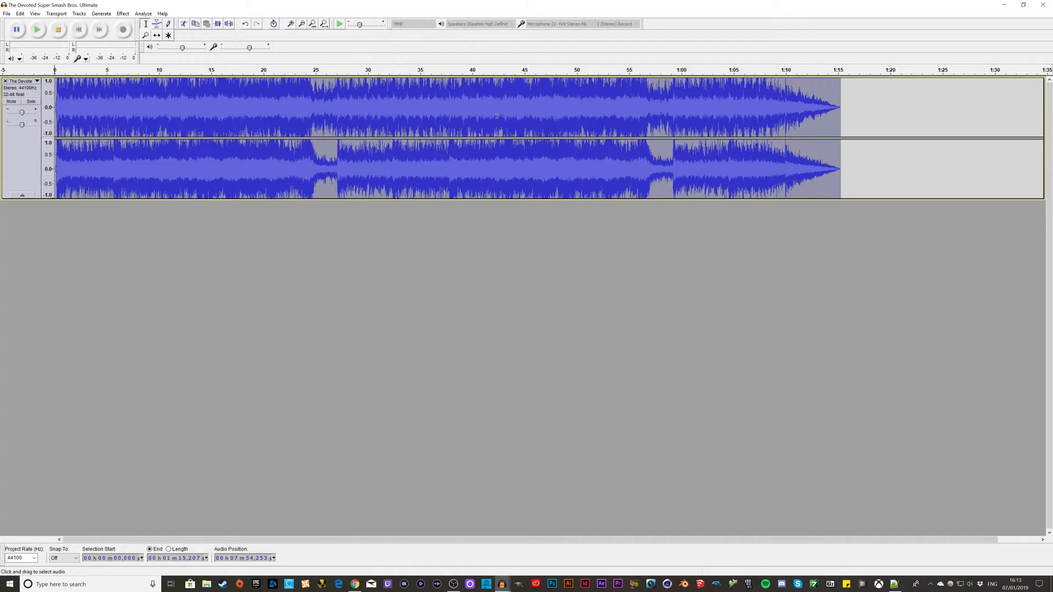
# - Export the sped-up audio to the Desktop as a 16-bit PCM WAV file named "Devoted fast"
pyautogui.click(7, 13)
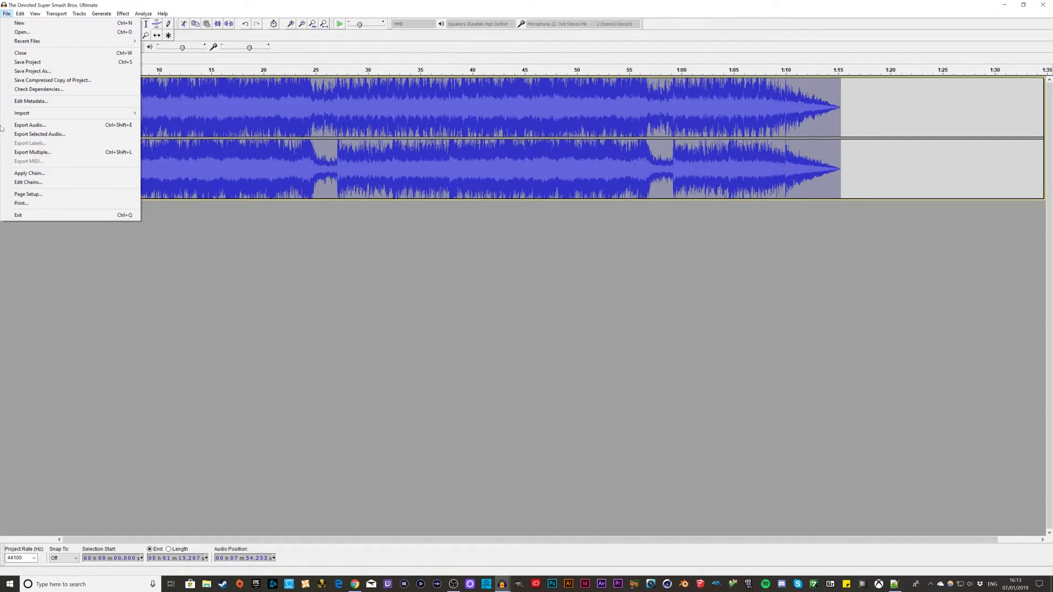
pyautogui.click(33, 126)
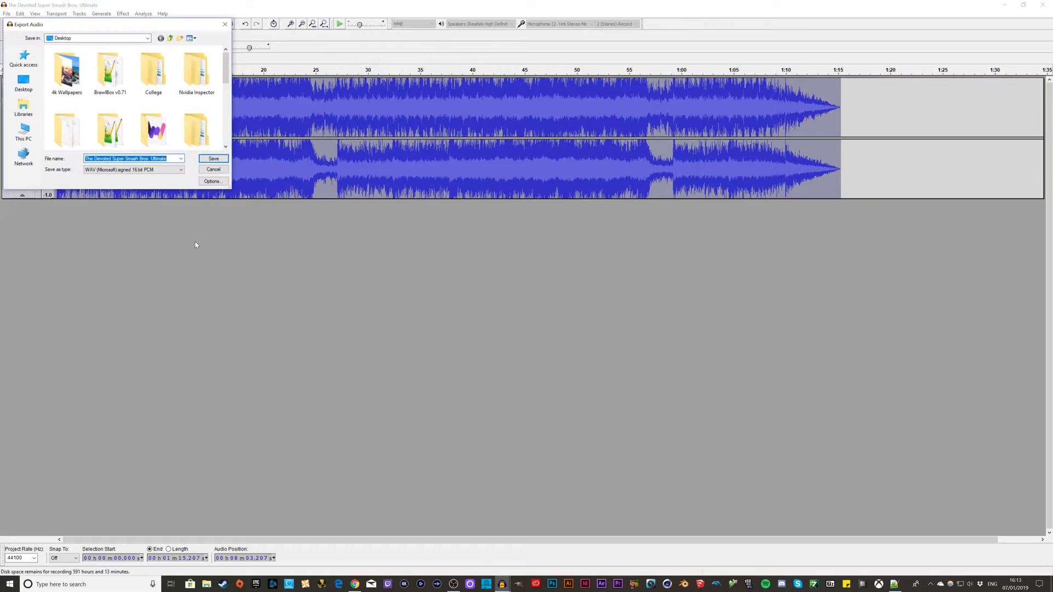
pyautogui.write('Devoted')
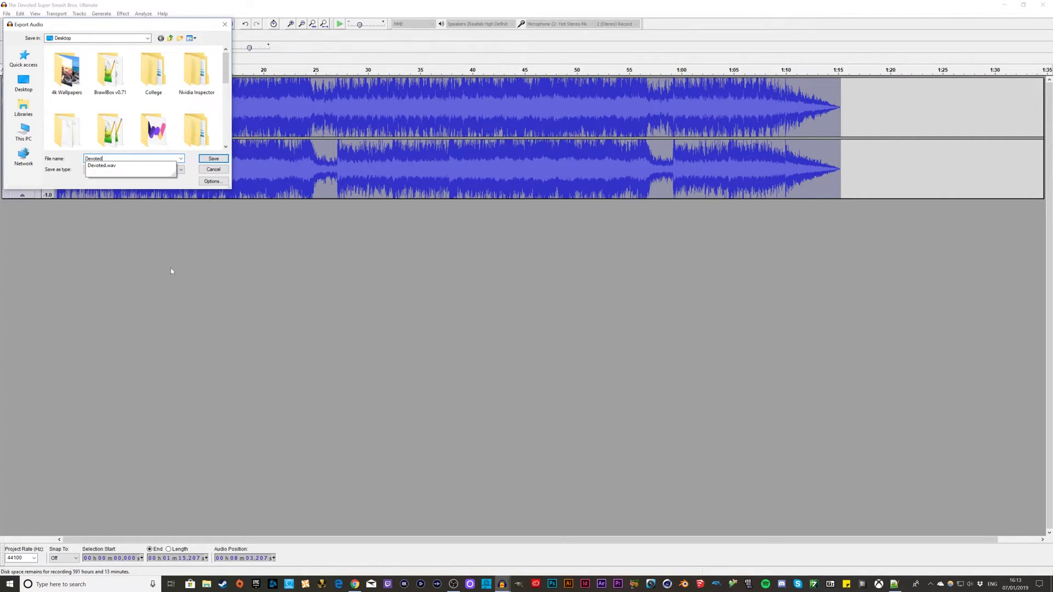
pyautogui.write(' fast')
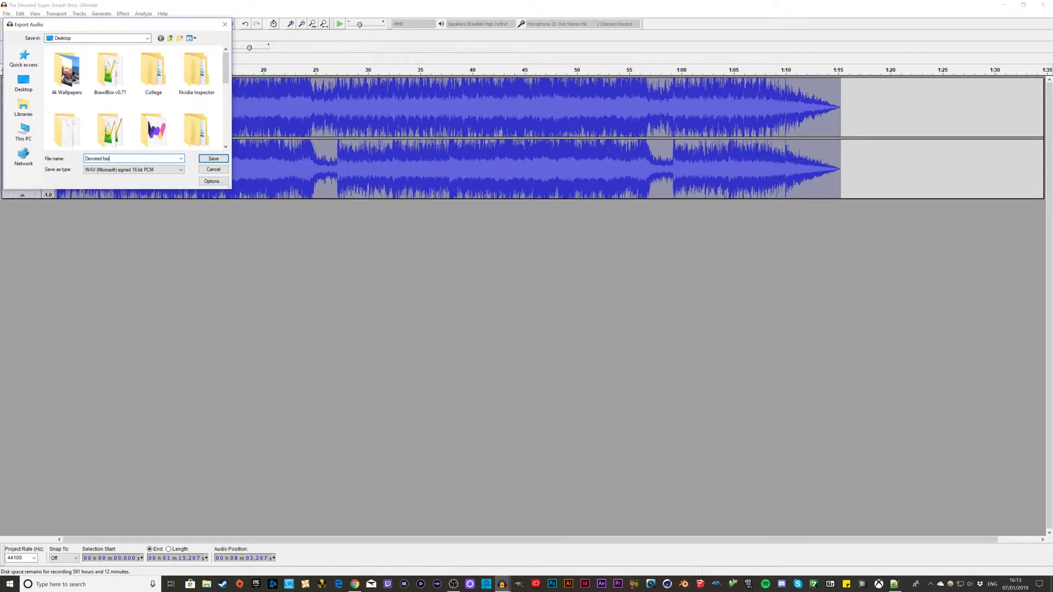
pyautogui.click(213, 159)
pyautogui.click(440, 306)
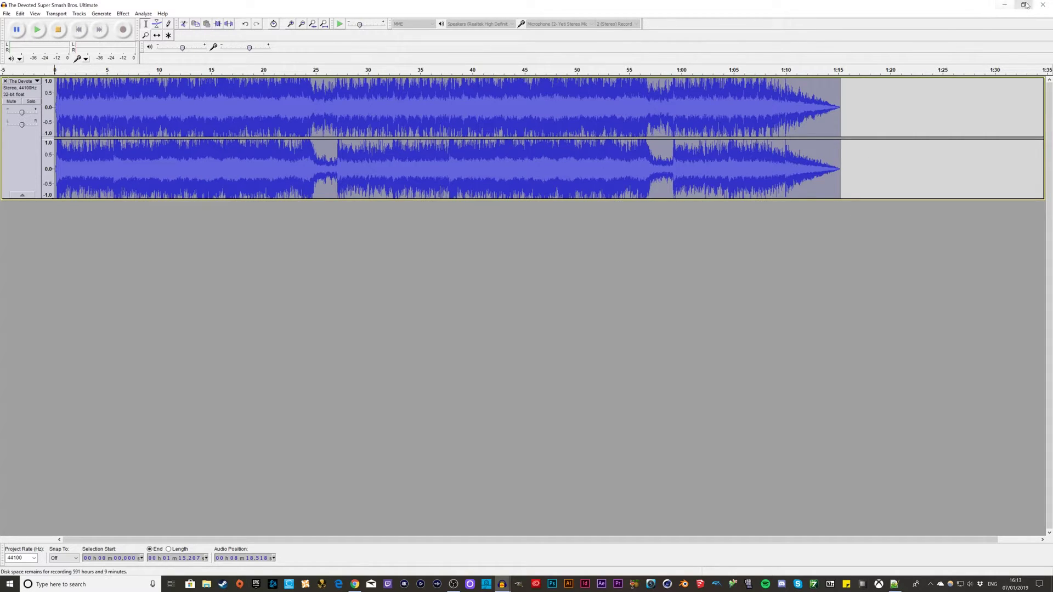
# - Place the two exported Devoted files beside the Audacity shortcut on the desktop and launch BrawlBox from its v0.71 folder
pyautogui.click(1004, 5)
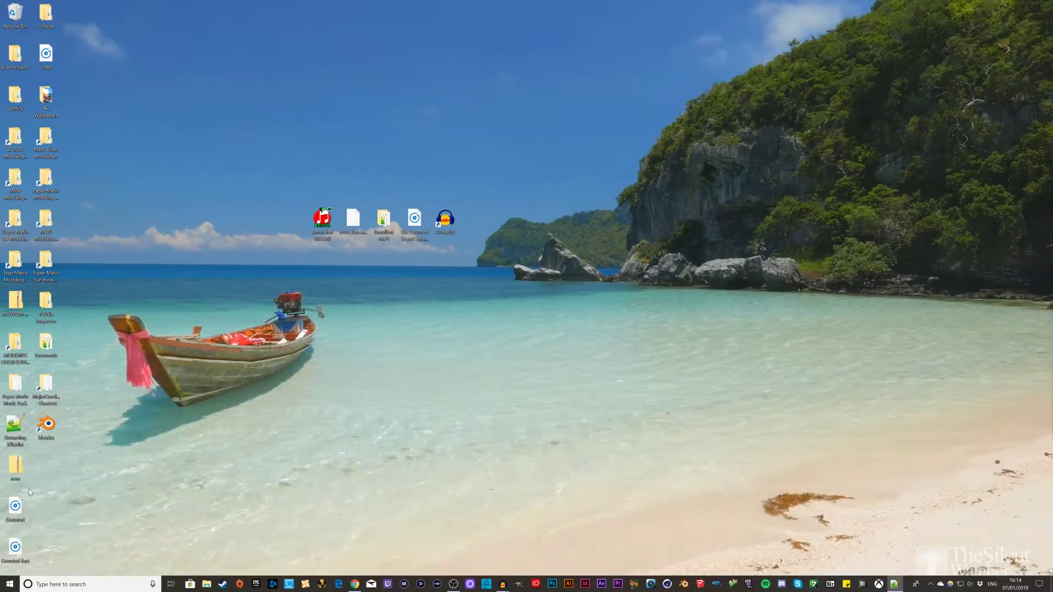
pyautogui.moveTo(30, 492); pyautogui.dragTo(475, 218)
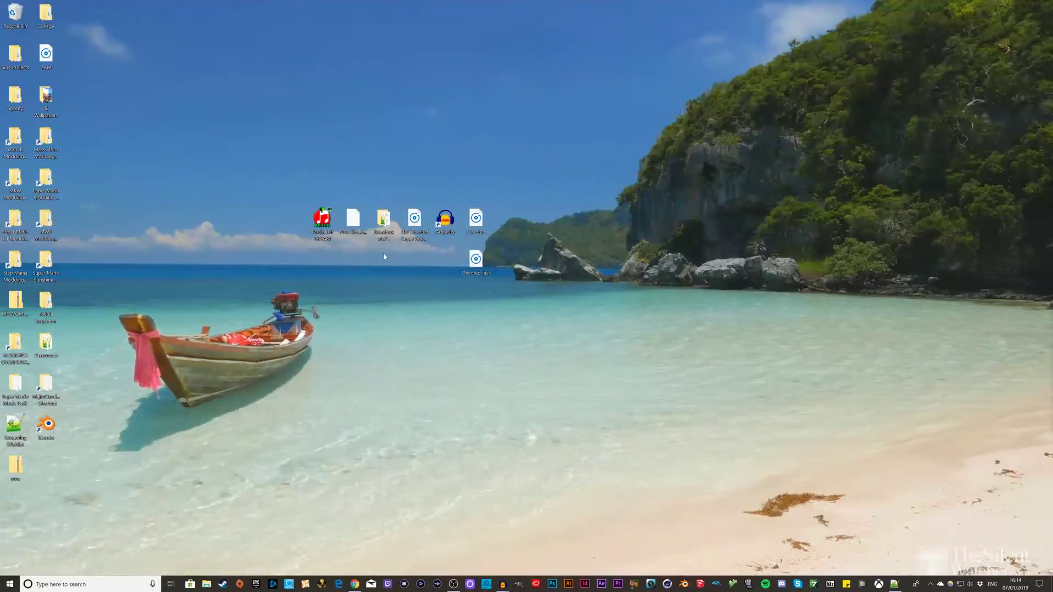
pyautogui.doubleClick(384, 220)
pyautogui.doubleClick(583, 217)
# - Create a new Brstm audio stream using Devoted.wav from the Desktop as its source
pyautogui.click(77, 82)
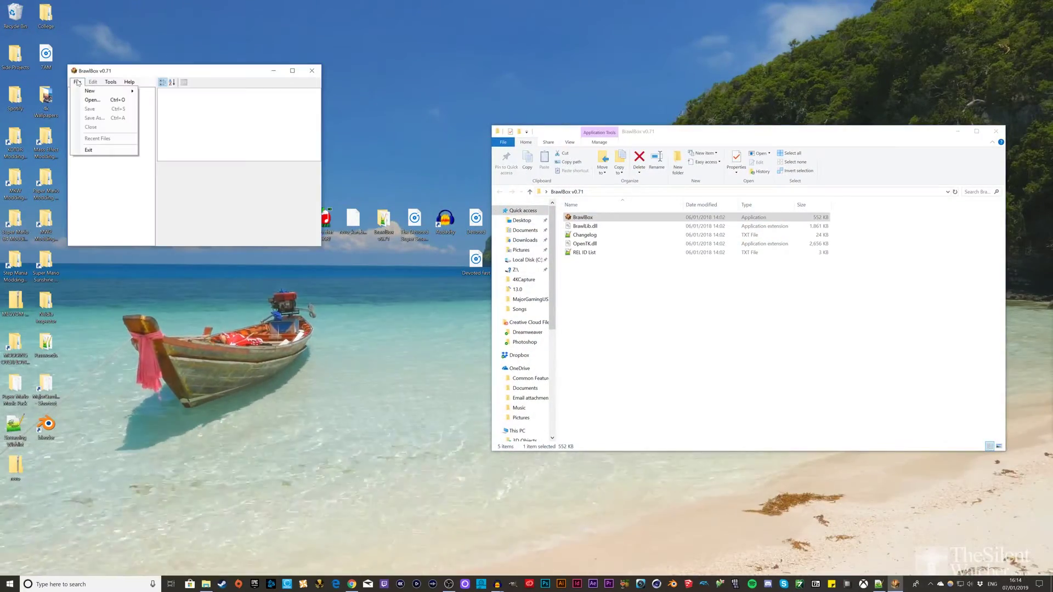
pyautogui.moveTo(110, 91)
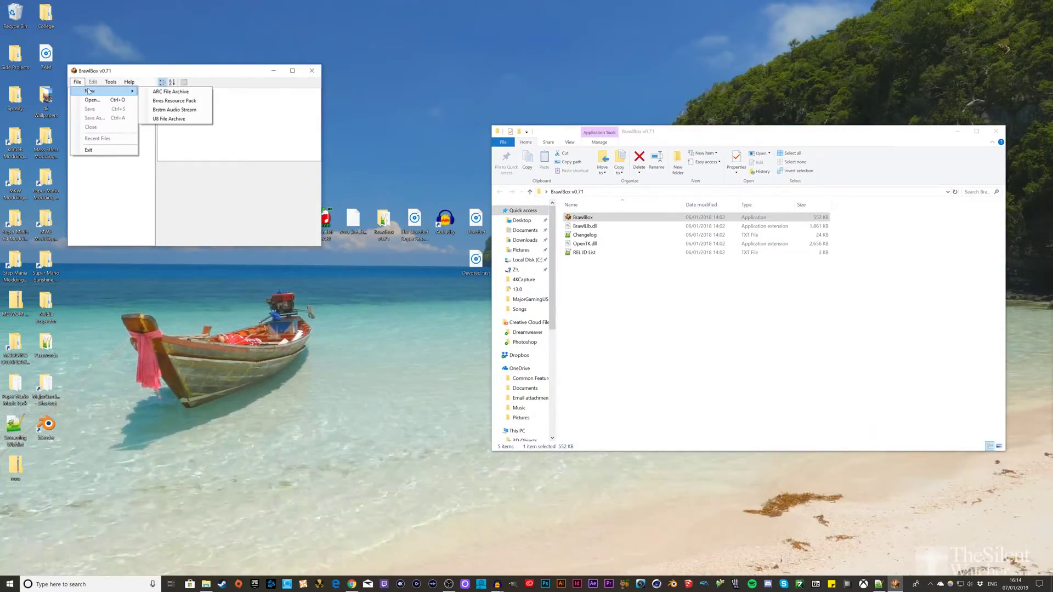
pyautogui.click(169, 111)
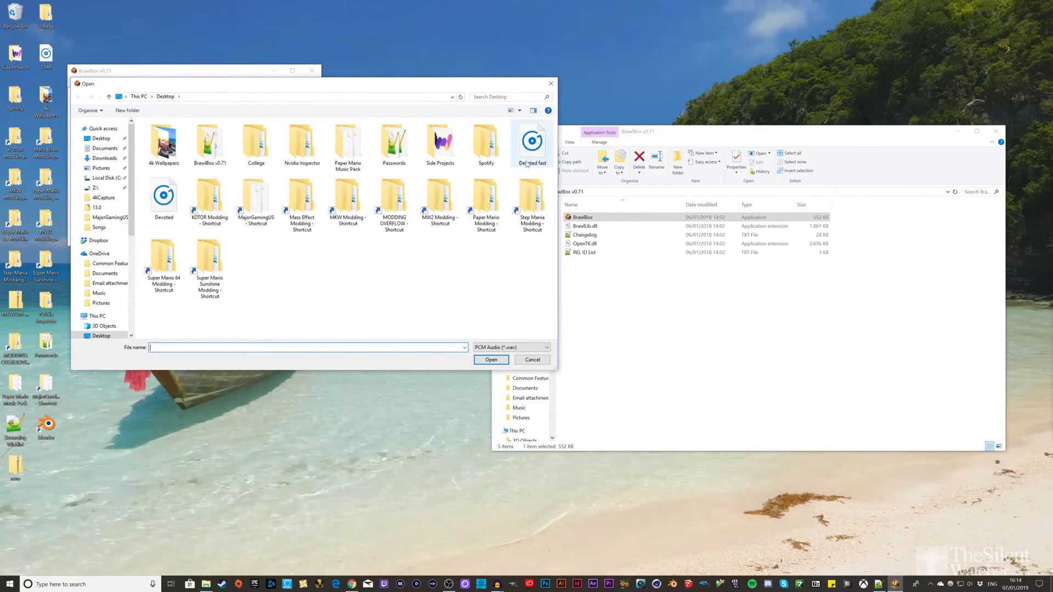
pyautogui.click(163, 198)
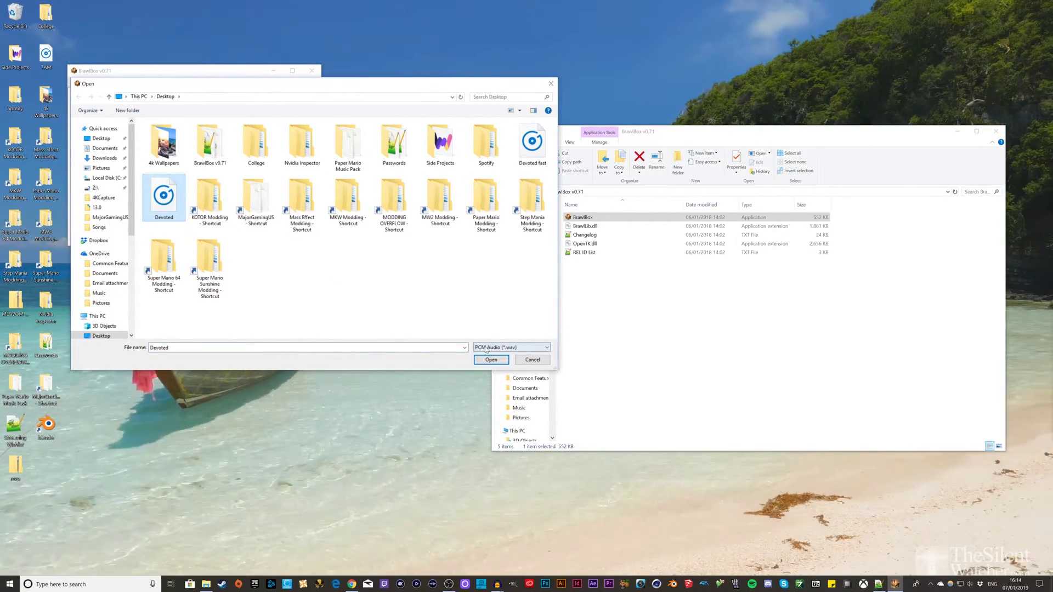
pyautogui.click(489, 359)
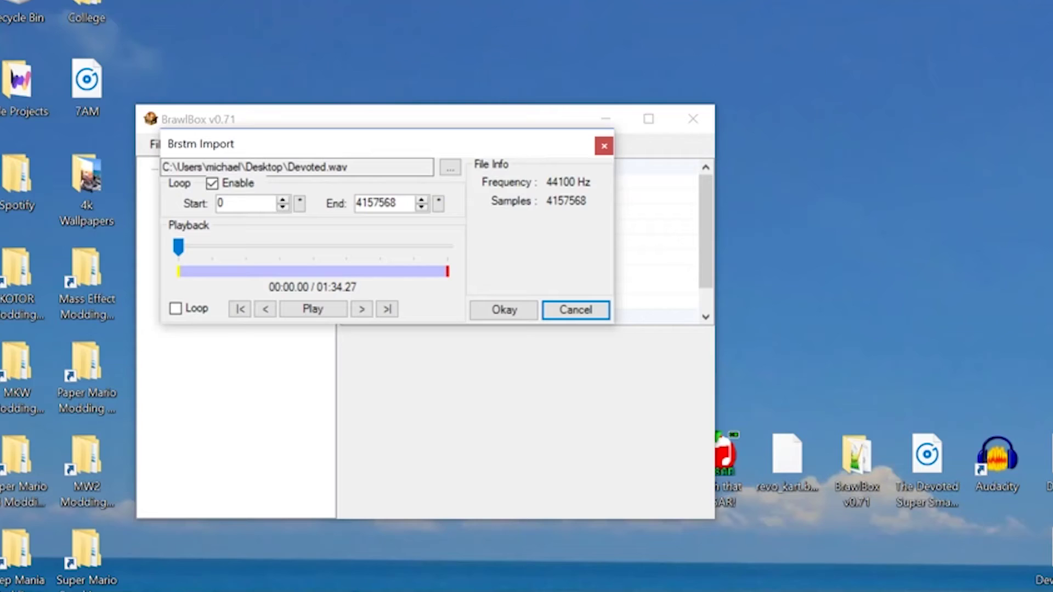
# - Complete the Brstm import with looped playback on, and turn on looping for the imported Devoted stream's player
pyautogui.click(175, 308)
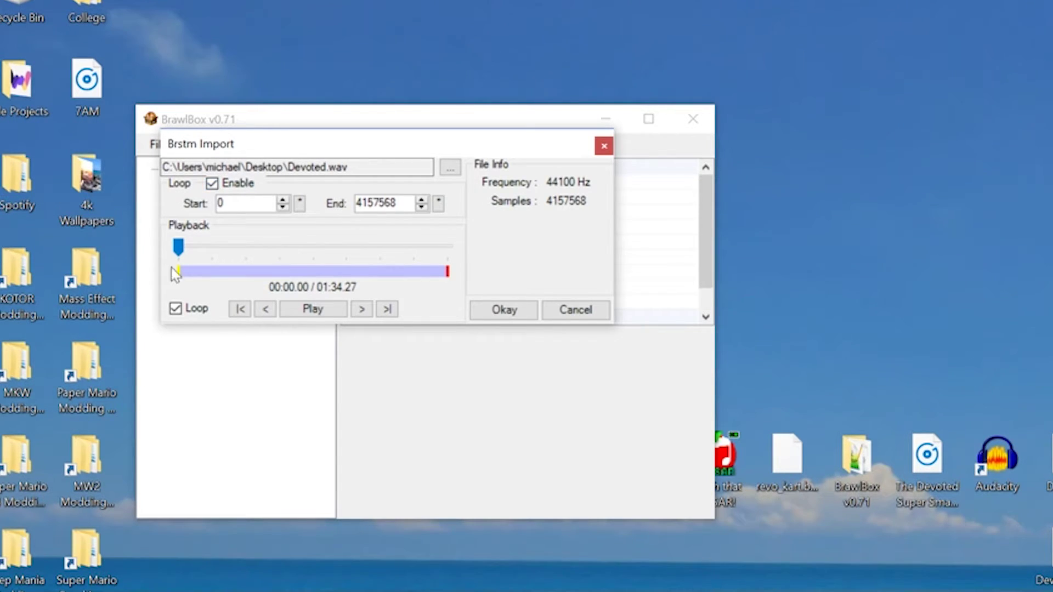
pyautogui.click(503, 310)
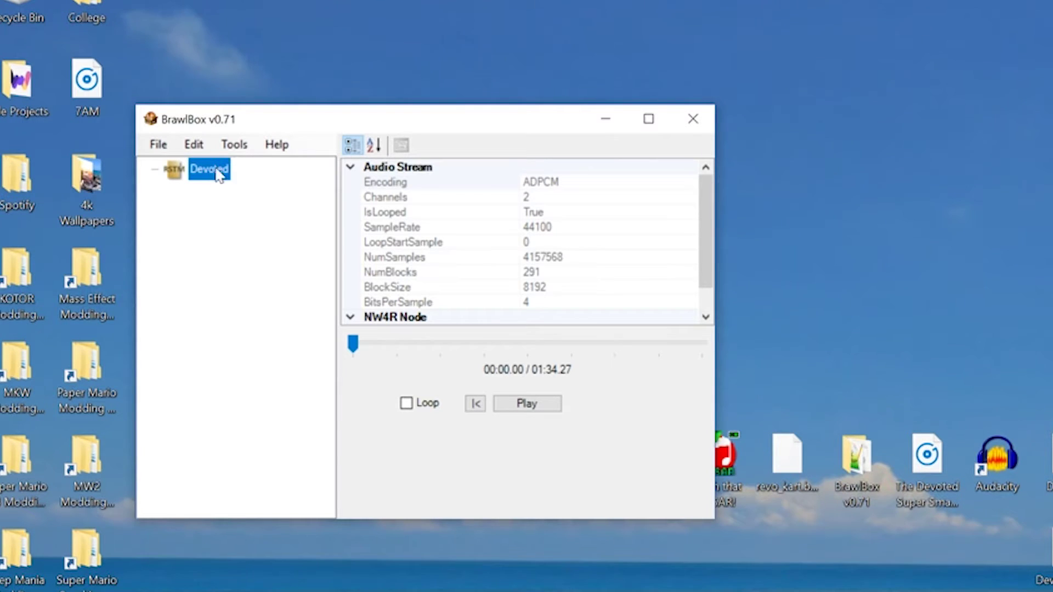
pyautogui.click(405, 403)
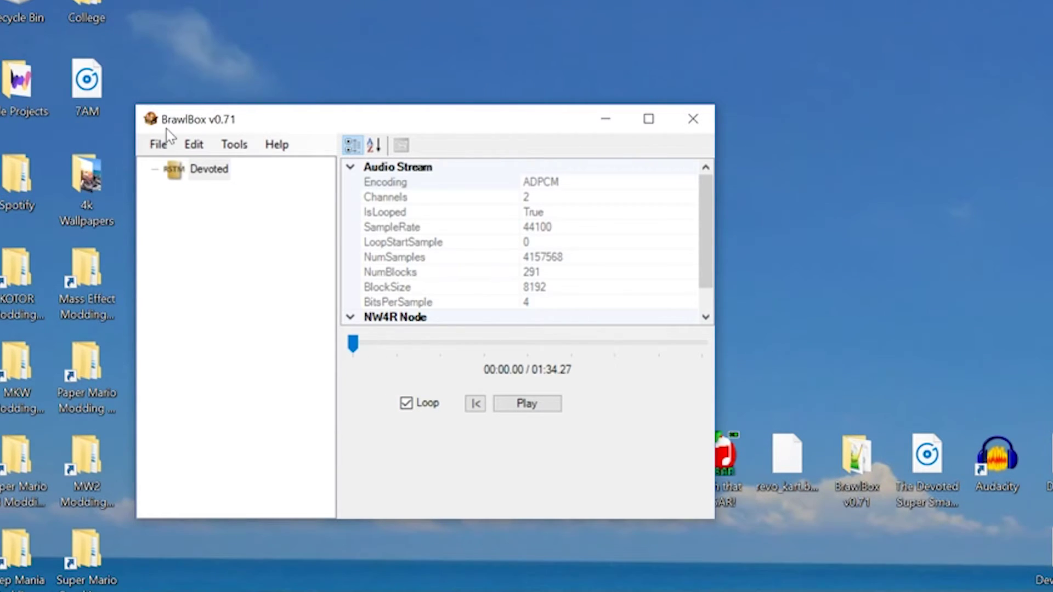
# - Save the stream as a new file named "Devoted" on the Desktop in BRSTM Audio (*.brstm) format
pyautogui.click(158, 144)
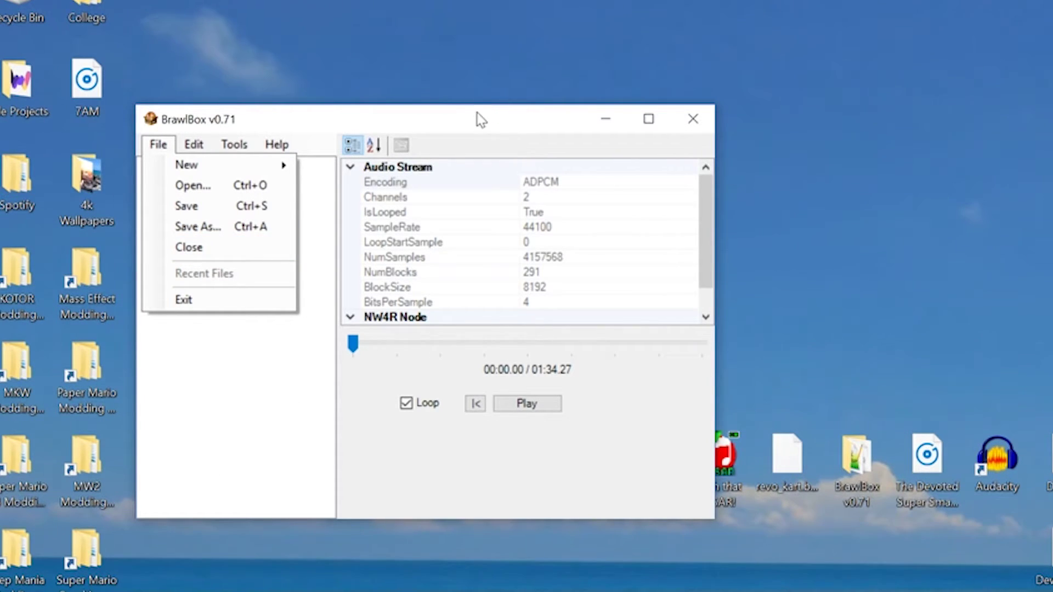
pyautogui.click(183, 227)
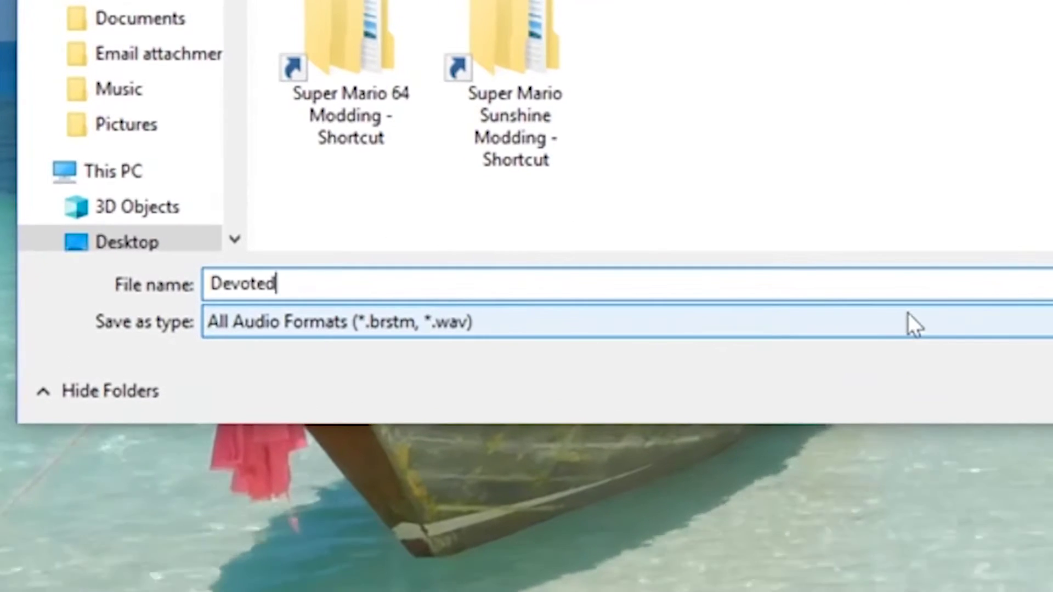
pyautogui.click(319, 339)
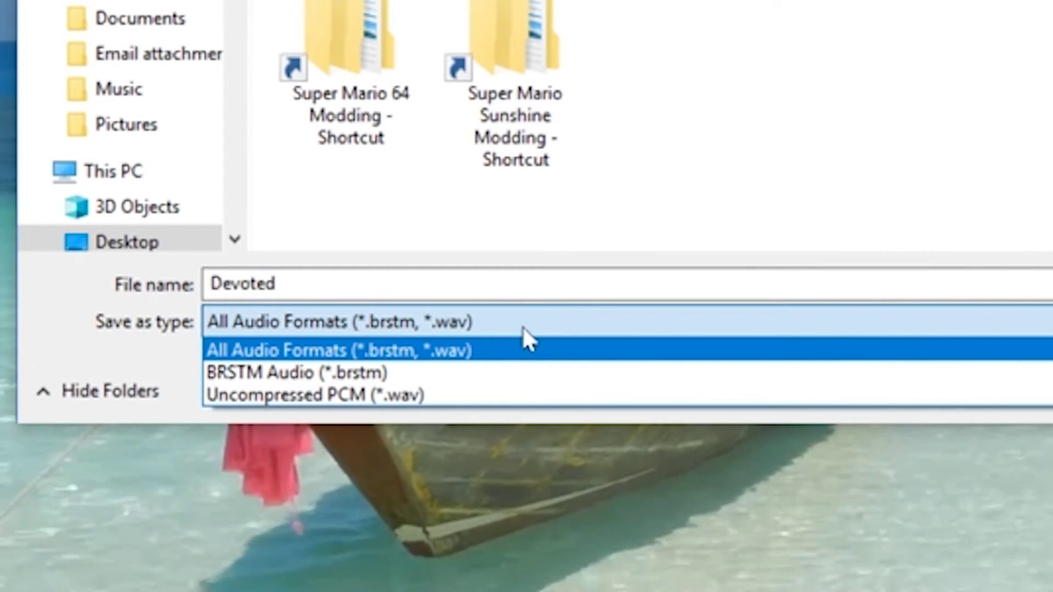
pyautogui.click(255, 373)
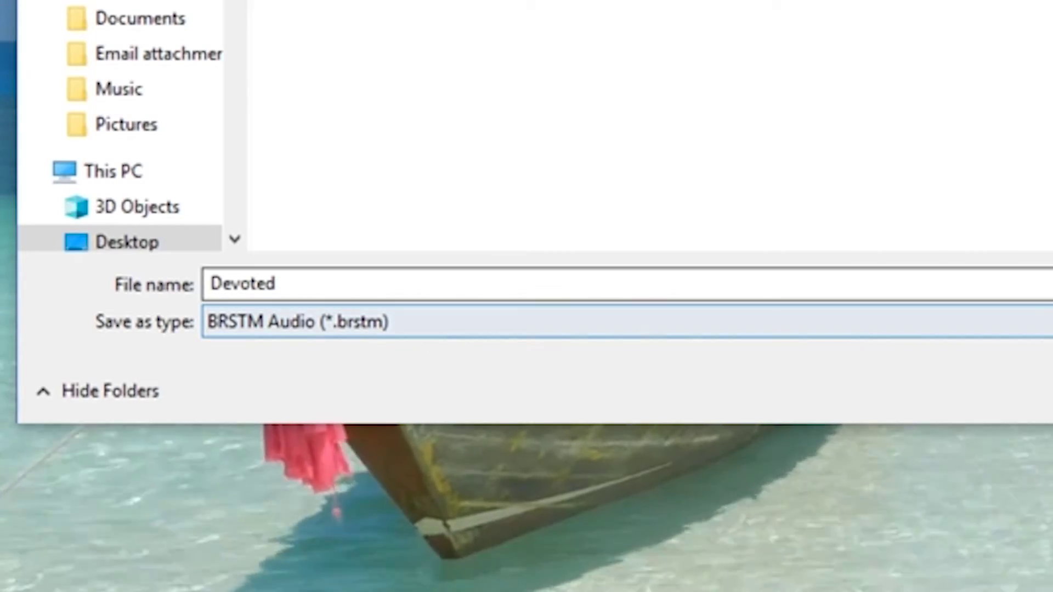